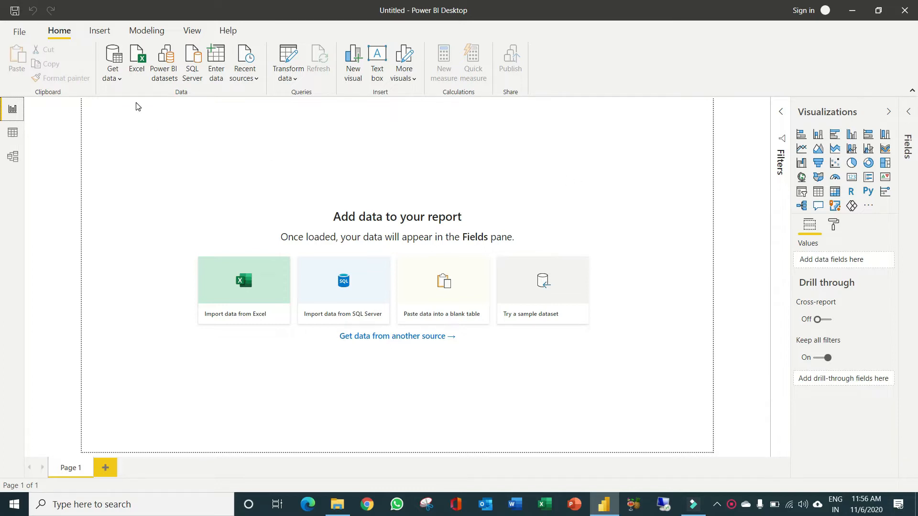
Open the Power Query Editor from the blank report to transform data
left_click(119, 82)
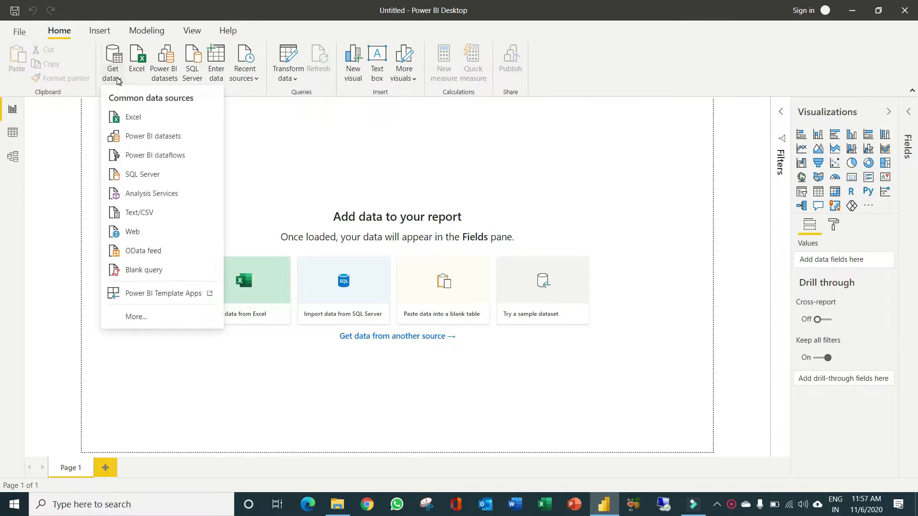
left_click(287, 117)
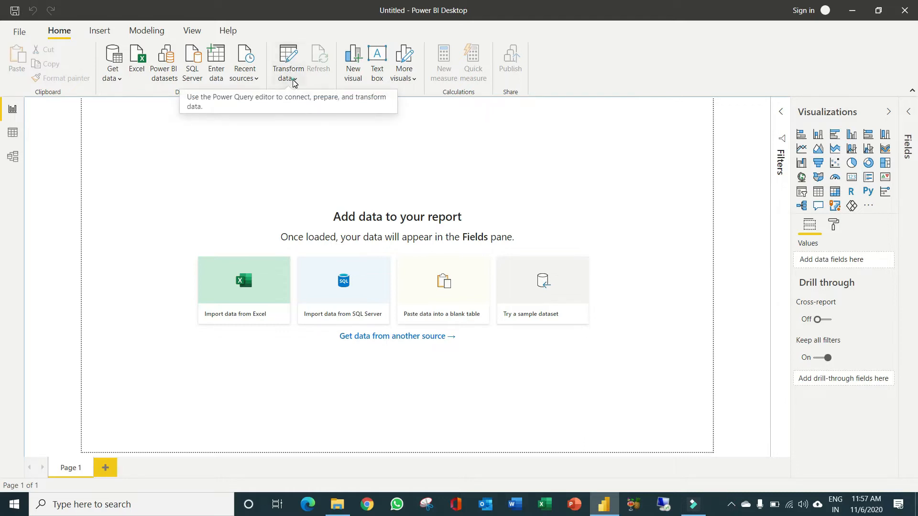
left_click(294, 81)
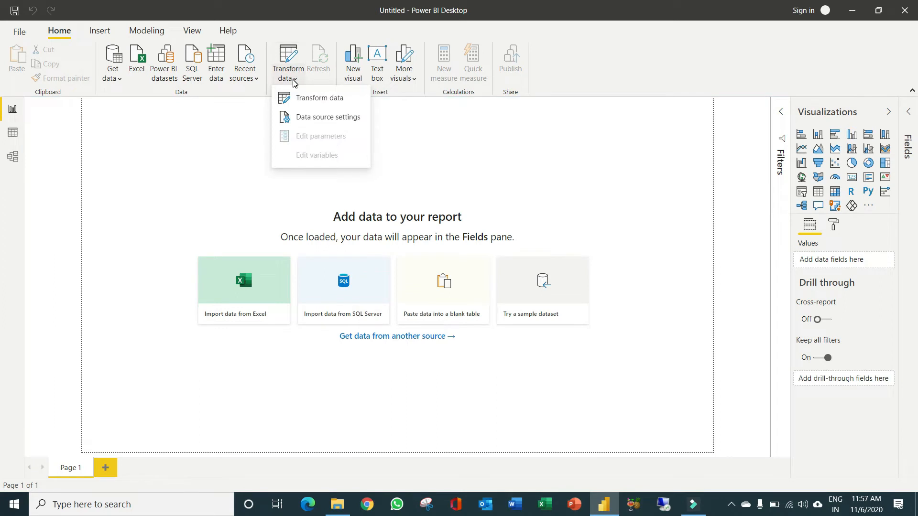
left_click(332, 99)
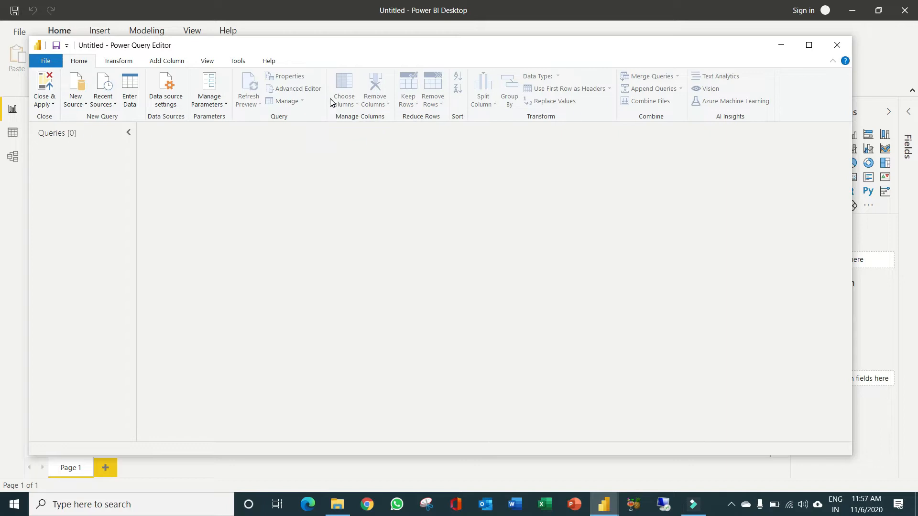
Switch to File Explorer and open the population-1940-1989 file from the Learn Quary Editor folder in Excel
left_click(338, 505)
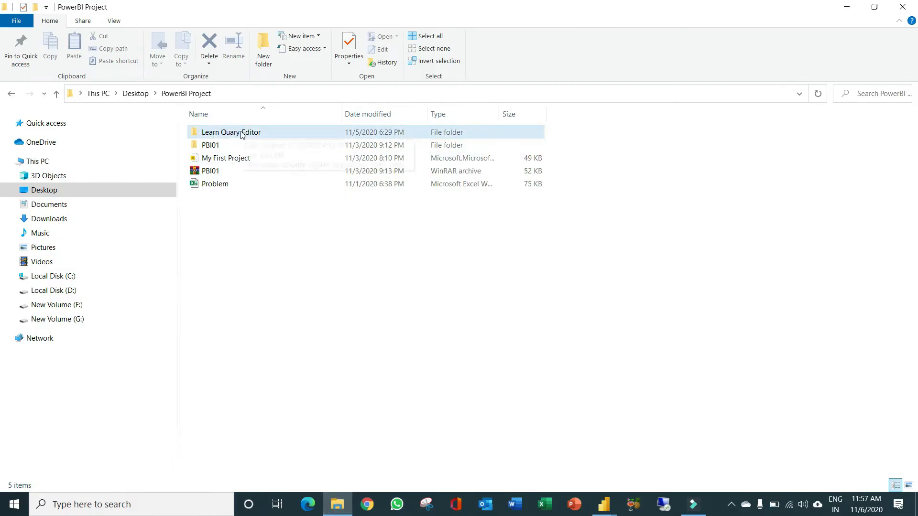
double_click(225, 134)
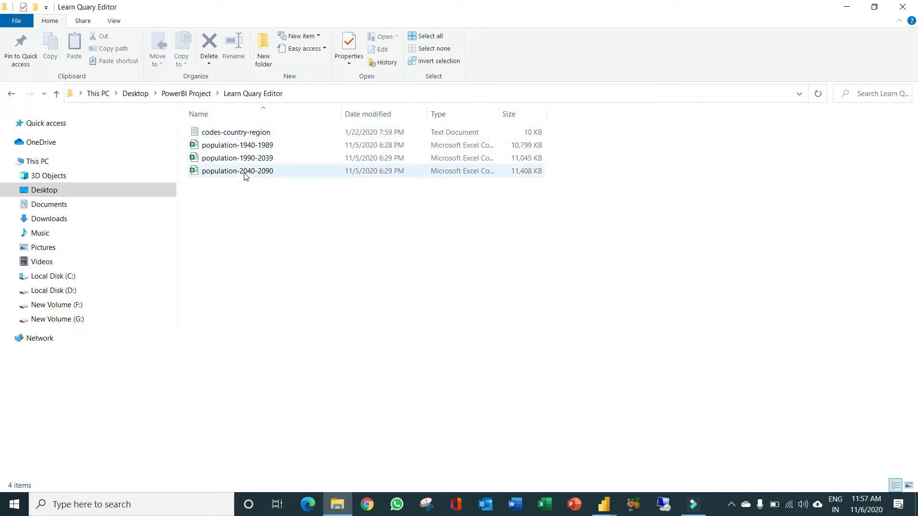
double_click(230, 149)
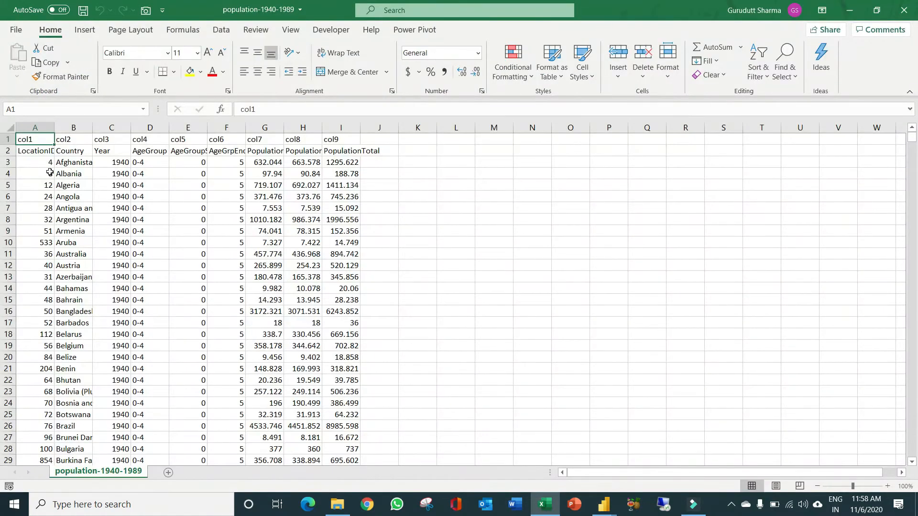
Examine how far the LocationID data extends in the worksheet, and close the workbook and the folder window
left_click(41, 156)
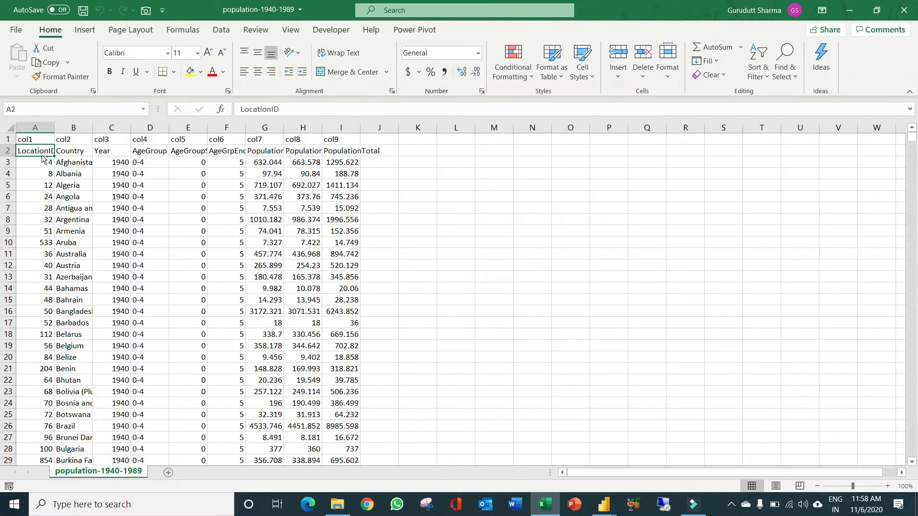
key("ctrl+shift+Down")
scroll(24, 311, "down", 2)
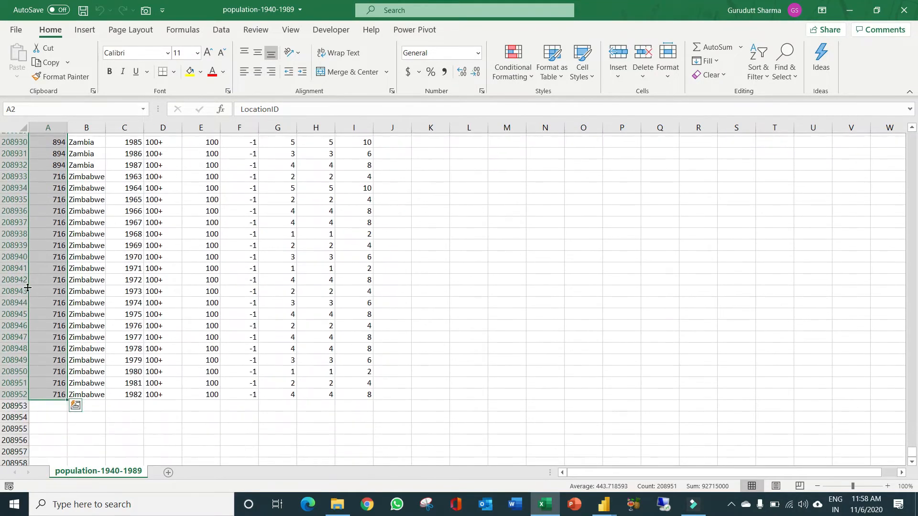
scroll(271, 161, "up", 20)
scroll(41, 280, "down", 19)
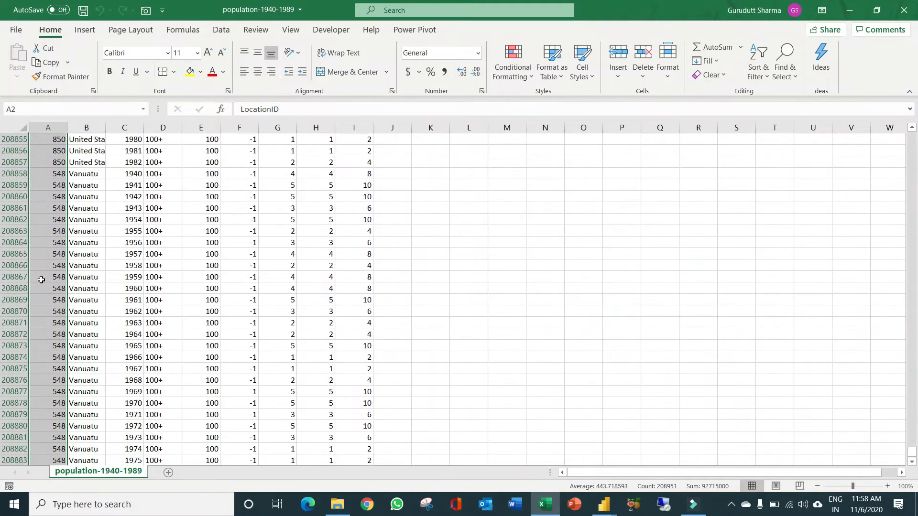
scroll(41, 280, "down", 20)
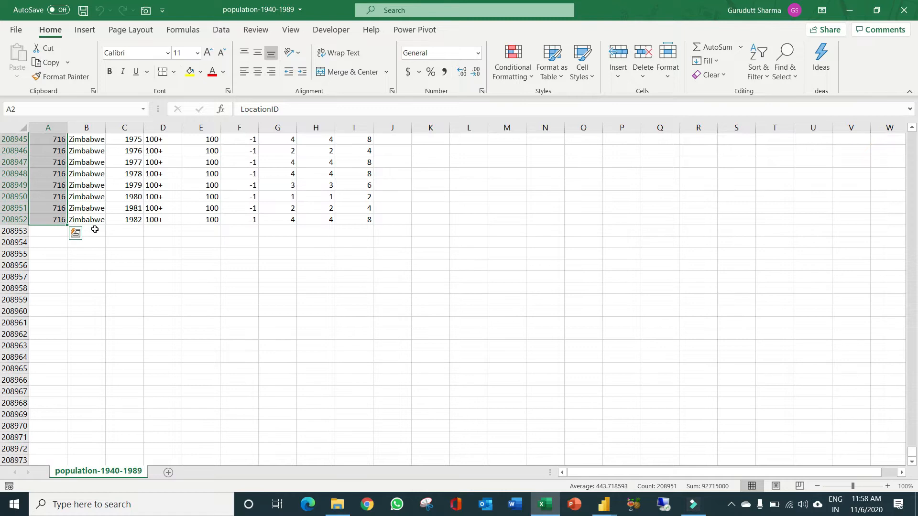
scroll(95, 229, "up", 7)
left_click(904, 10)
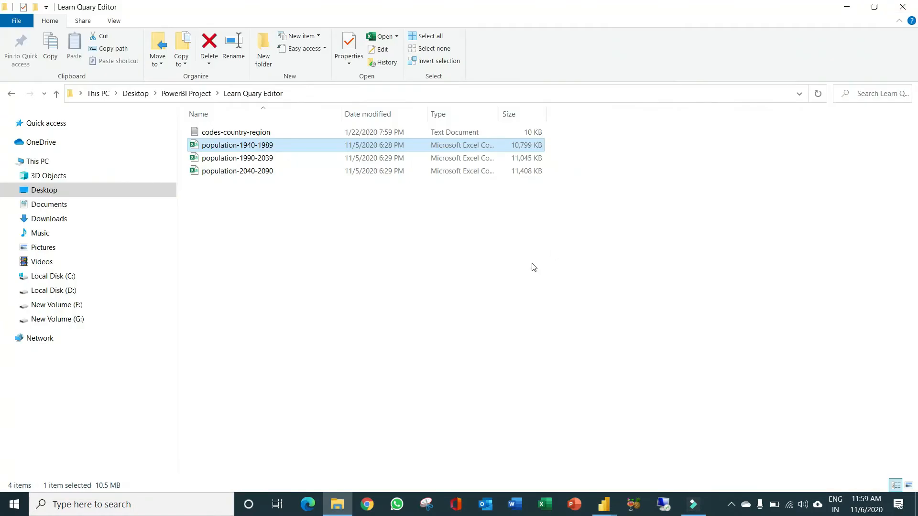
left_click(903, 7)
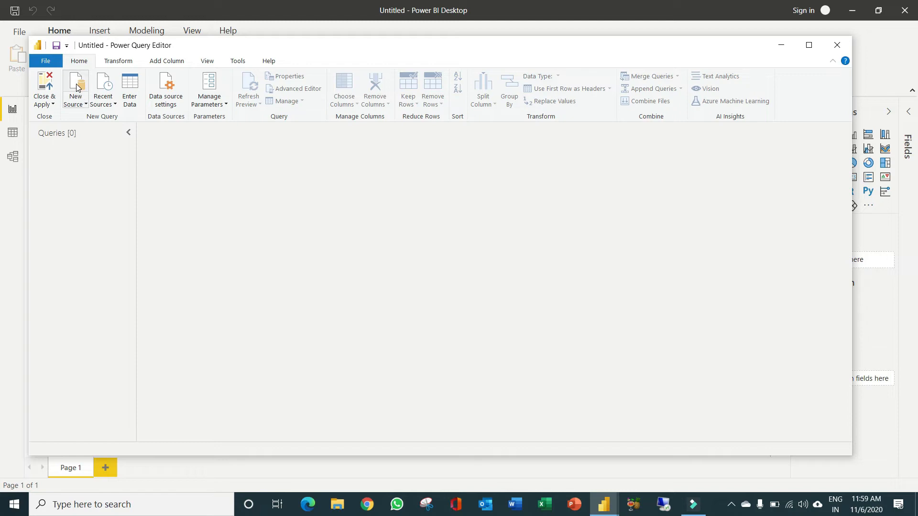
Import population-1940-1989.csv as a new query using the Text/CSV source
left_click(86, 105)
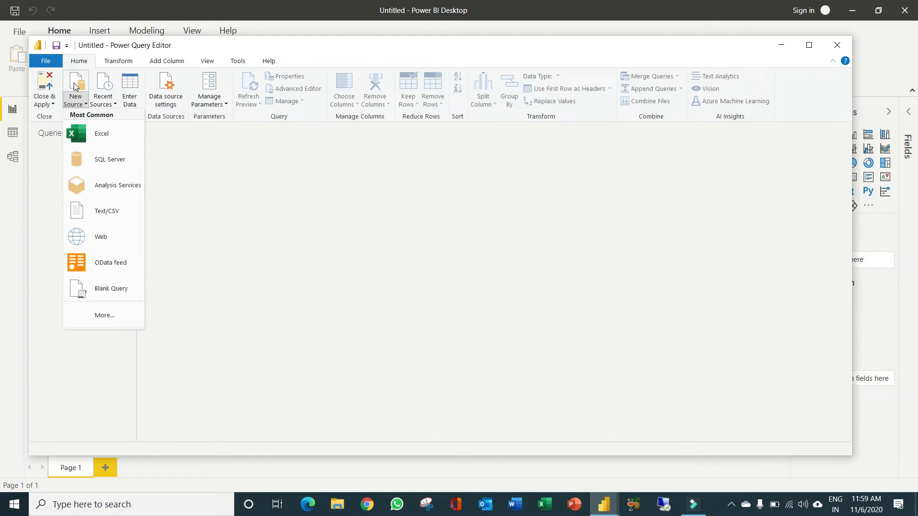
left_click(75, 87)
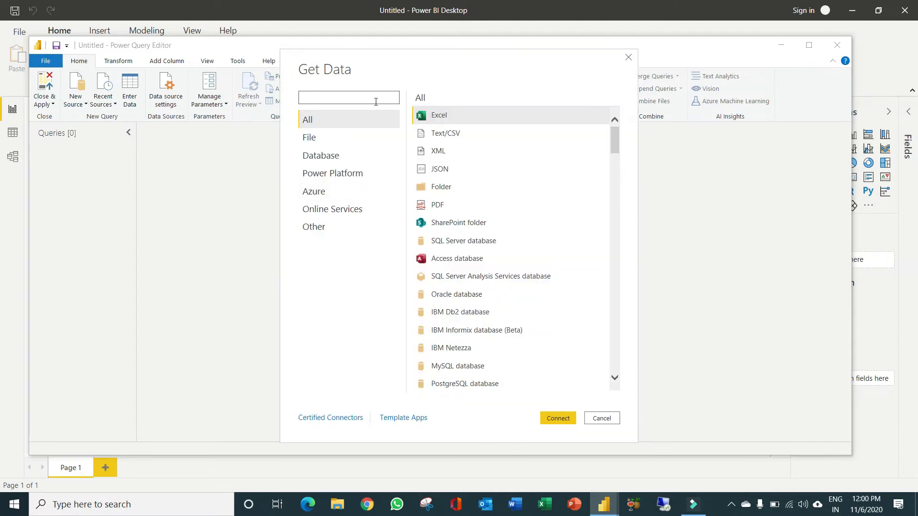
left_click(453, 134)
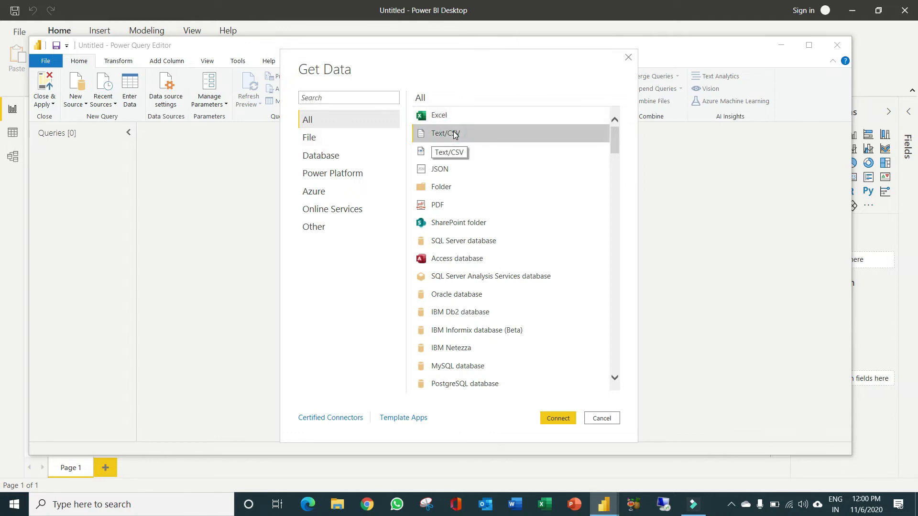
double_click(455, 135)
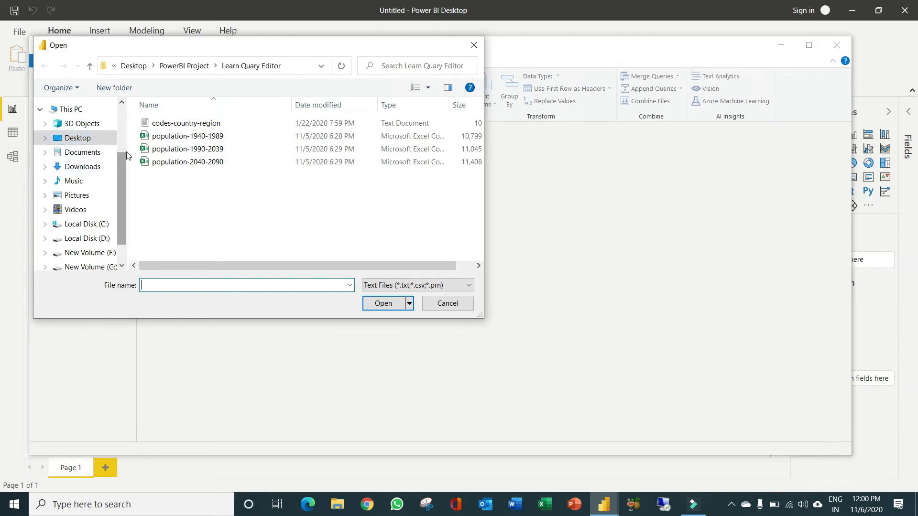
left_click(183, 138)
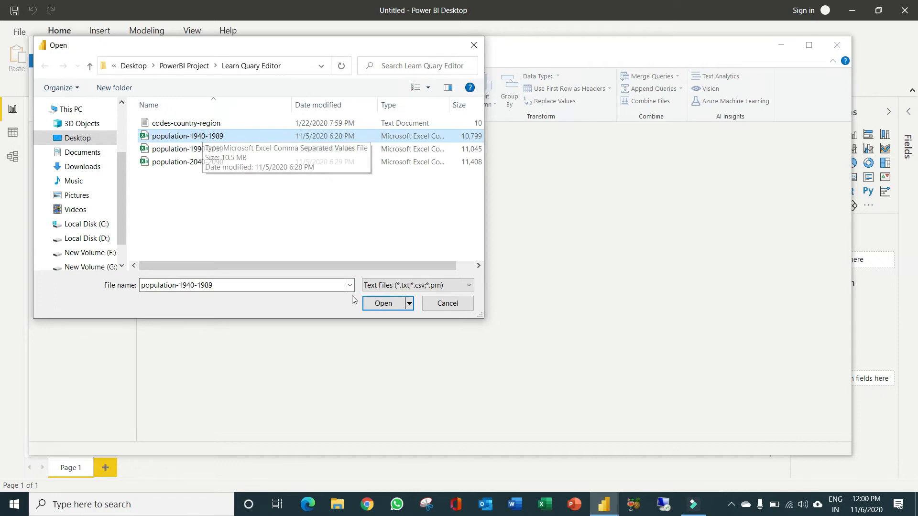
left_click(382, 304)
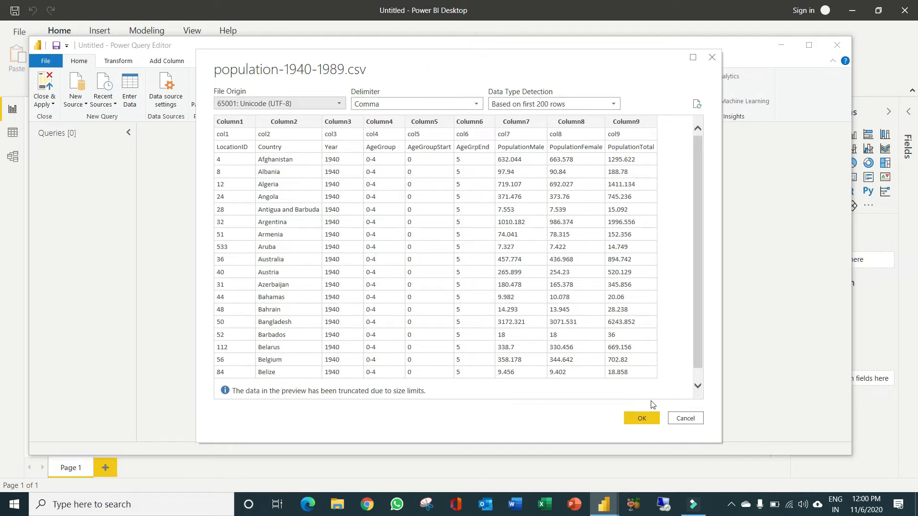
scroll(542, 270, "down", 1)
left_click(650, 418)
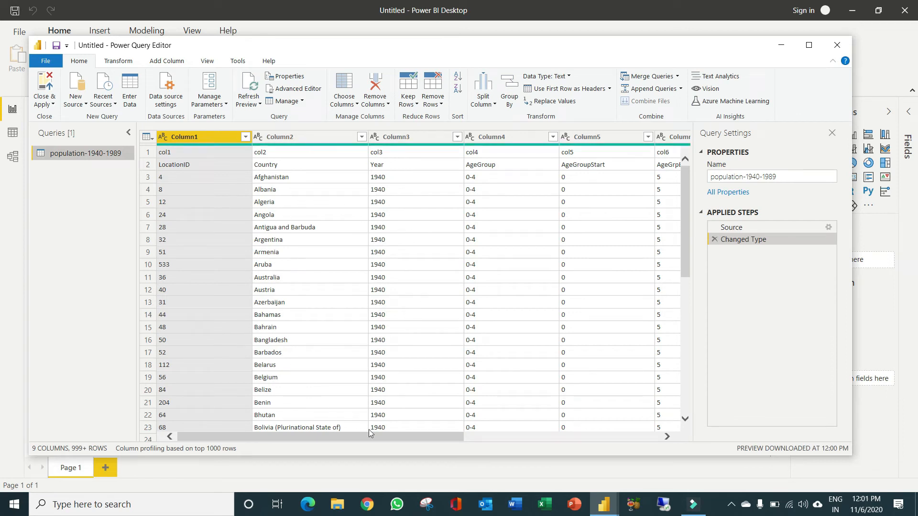
Import population-1990-2039.csv as another query using the Text/CSV source
left_click_drag(378, 435, 271, 433)
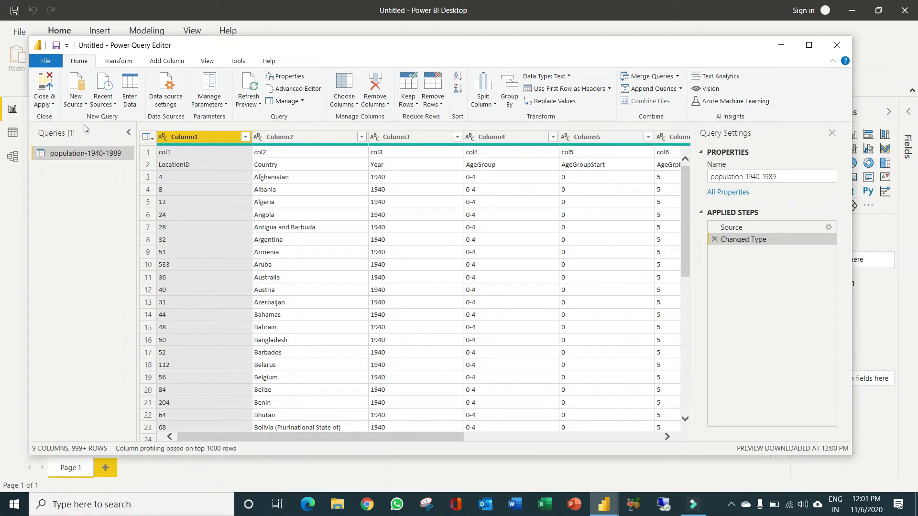
left_click(79, 90)
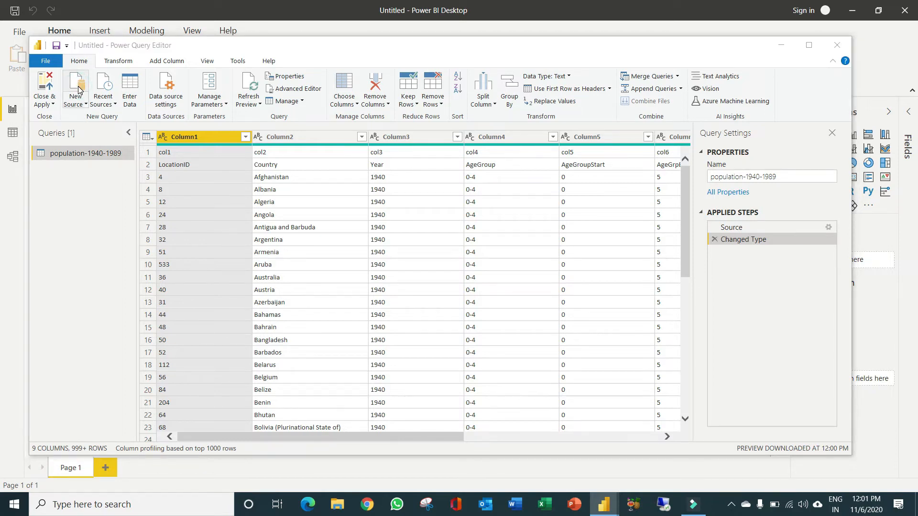
left_click(79, 91)
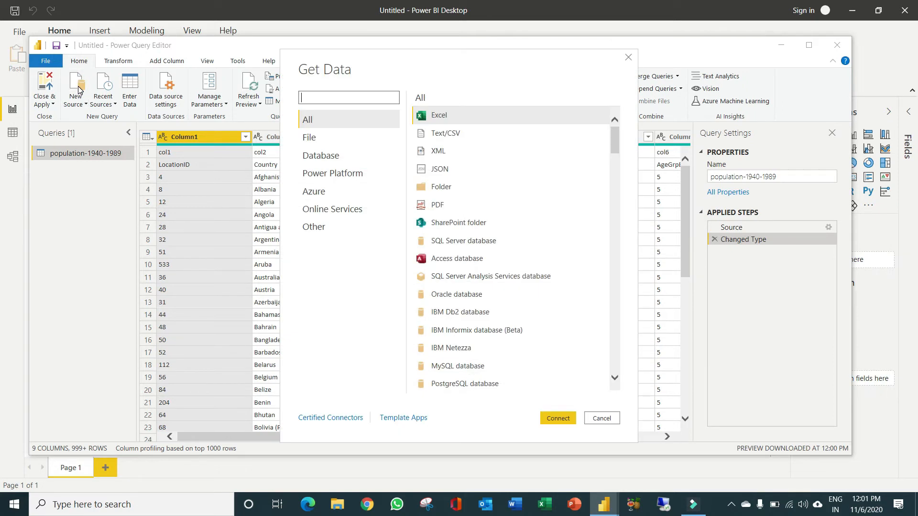
double_click(446, 134)
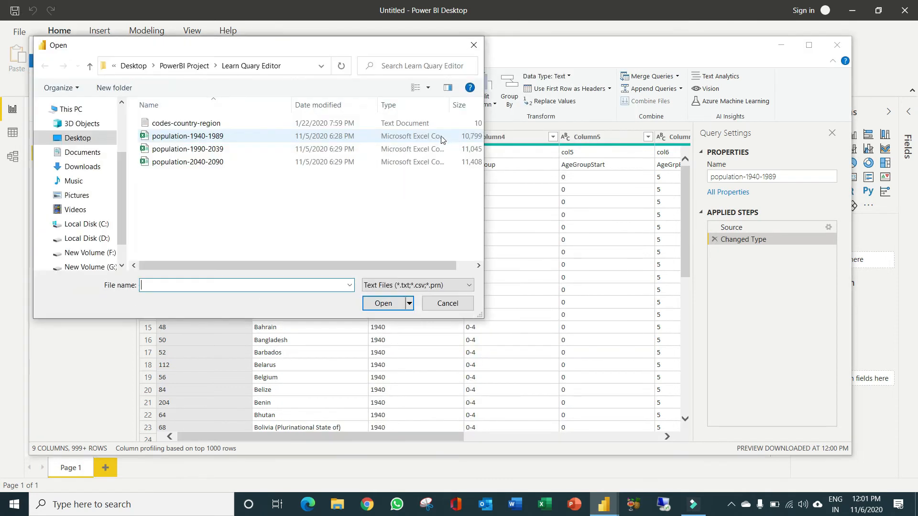
double_click(206, 149)
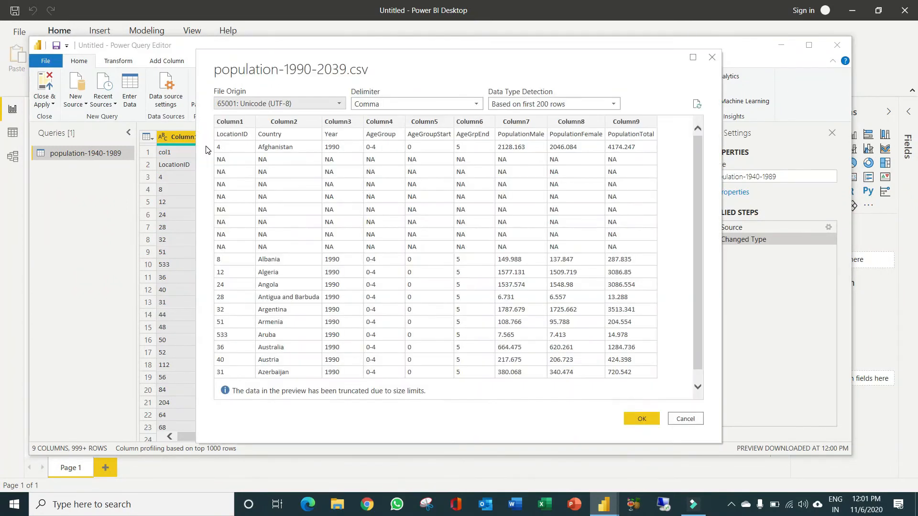
left_click(639, 419)
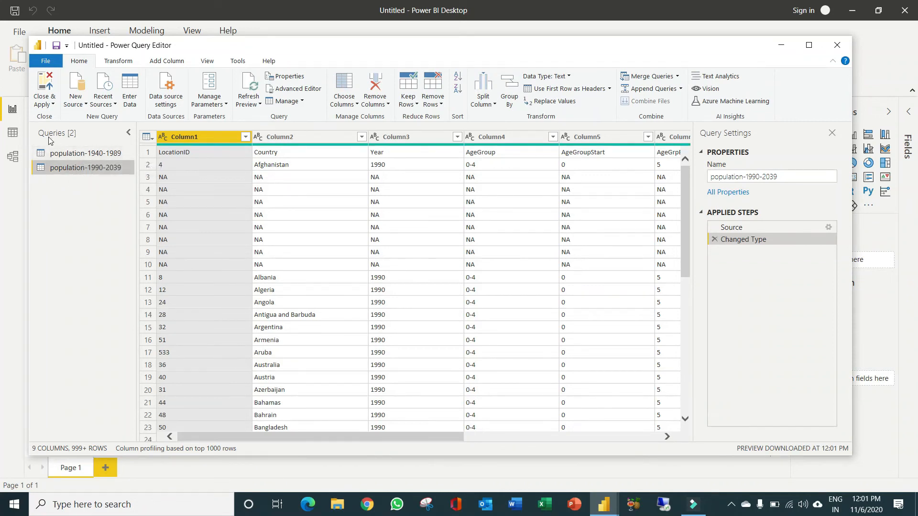
Compare the header rows and data rows of the population-1940-1989 and population-1990-2039 queries
left_click(95, 155)
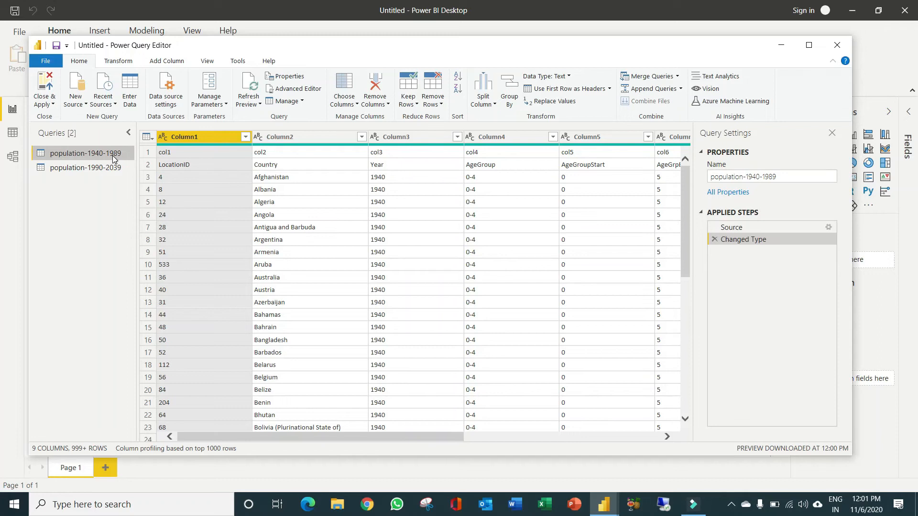
left_click(74, 168)
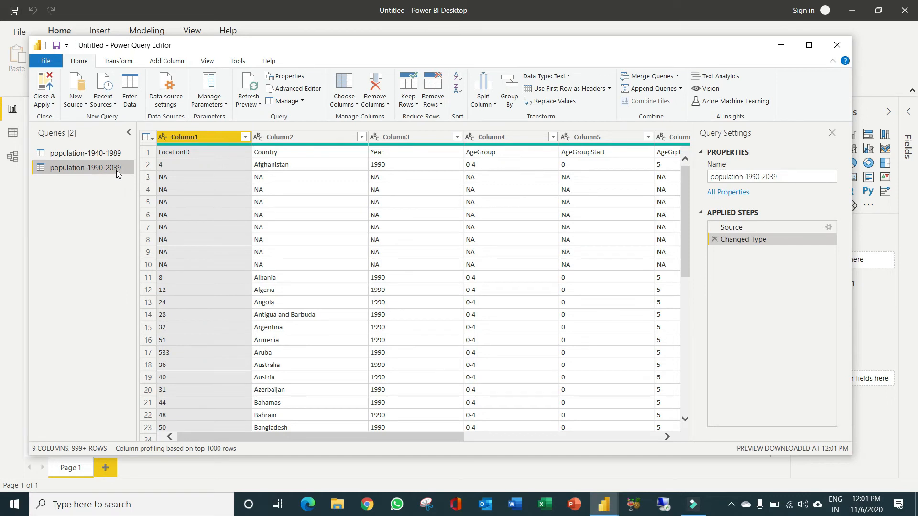
scroll(355, 225, "down", 3)
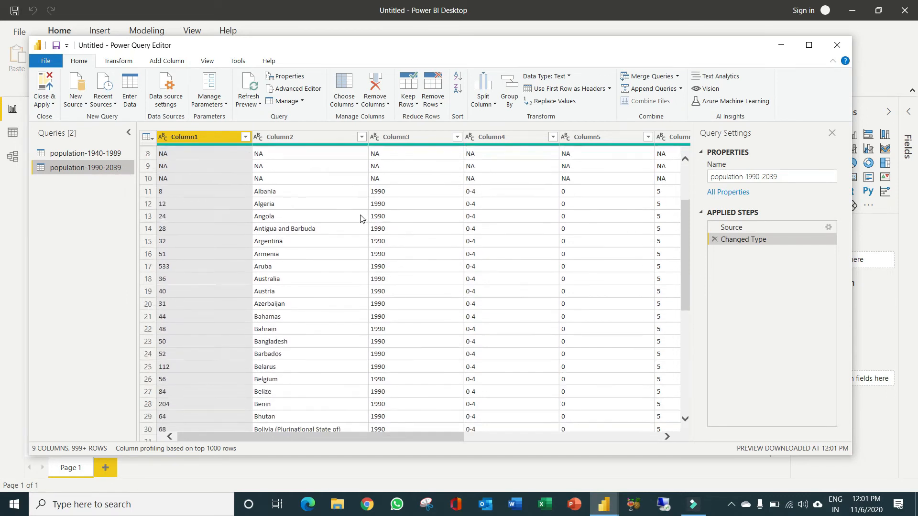
scroll(355, 226, "up", 3)
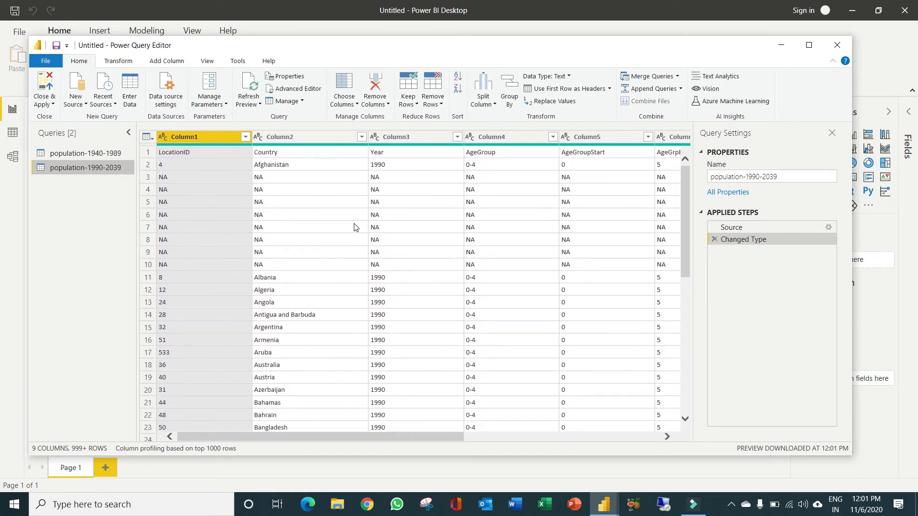
left_click(108, 156)
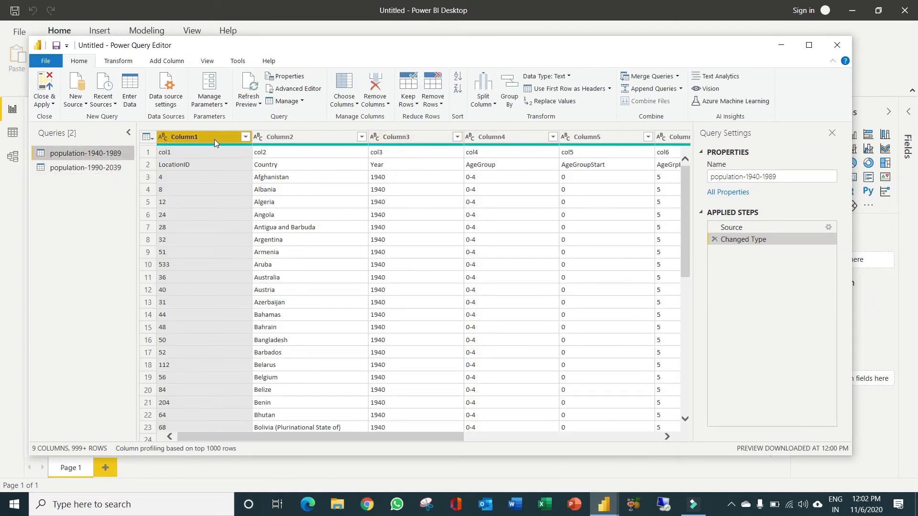
left_click(102, 167)
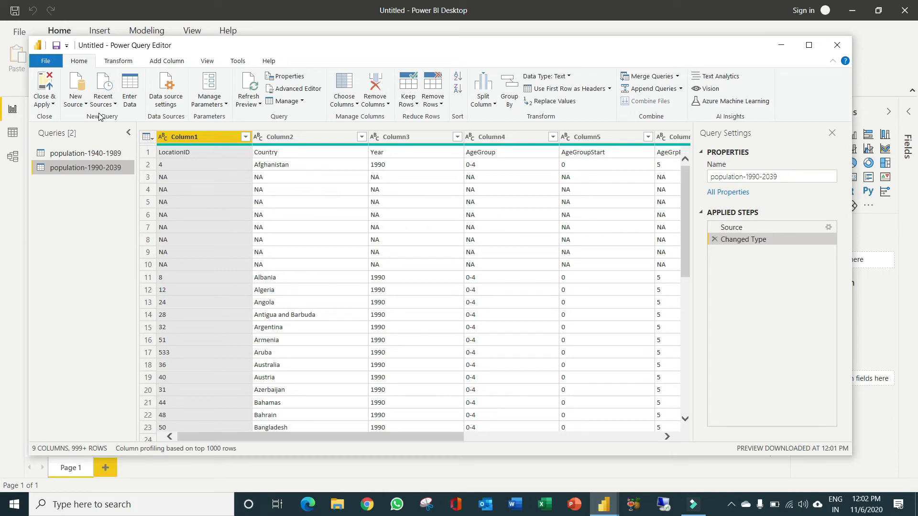
Import population-2040-2090.csv as a third query using the Text/CSV source
left_click(80, 86)
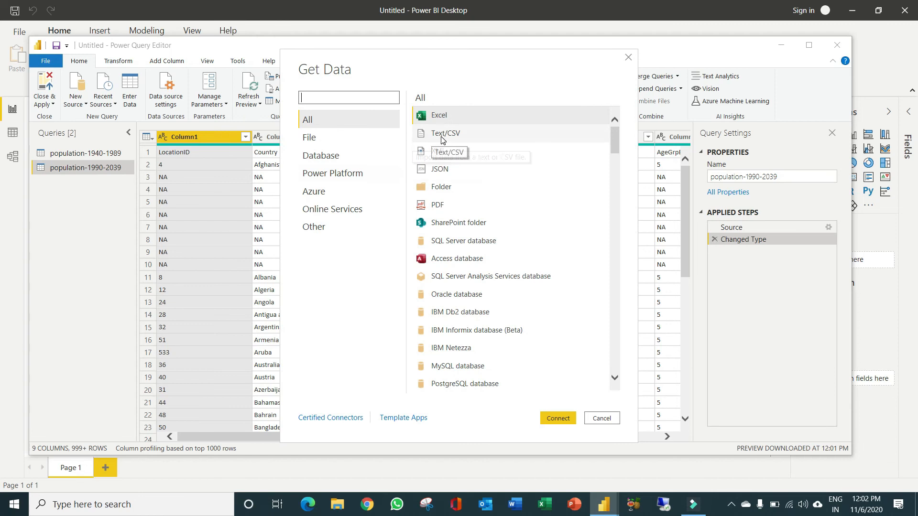
double_click(441, 135)
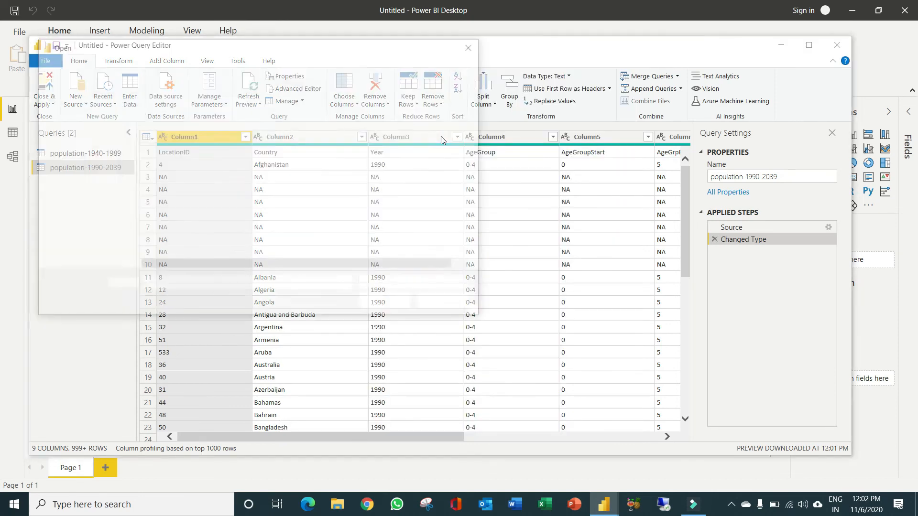
double_click(205, 164)
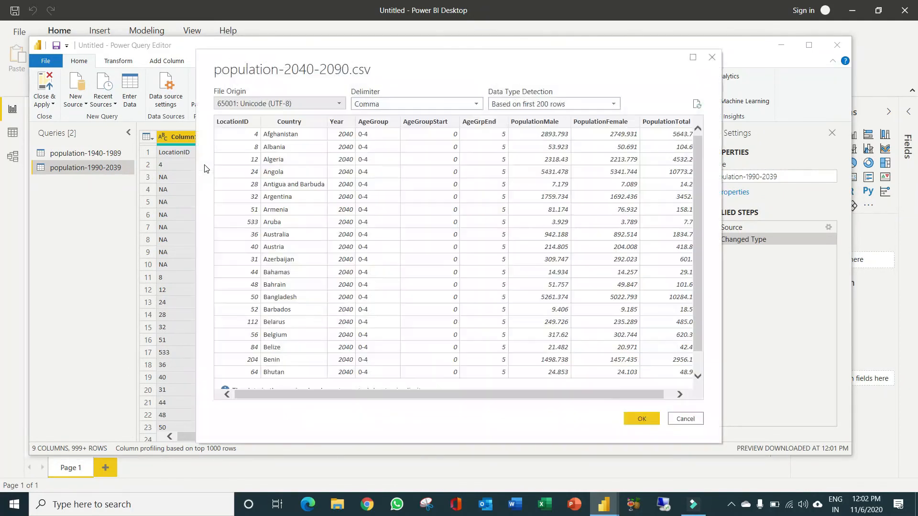
left_click(642, 420)
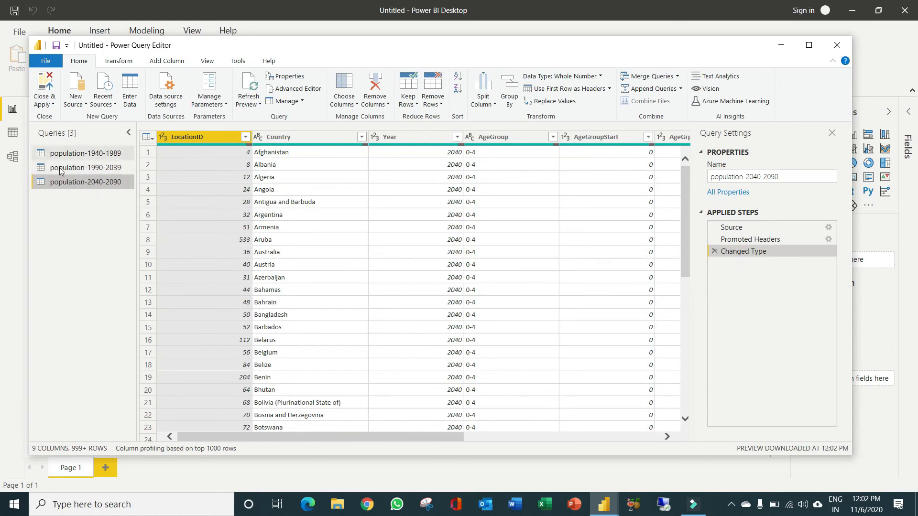
Check the LocationID column quality in the population-2040-2090 query, and return to the population-1940-1989 query
left_click_drag(300, 438, 203, 445)
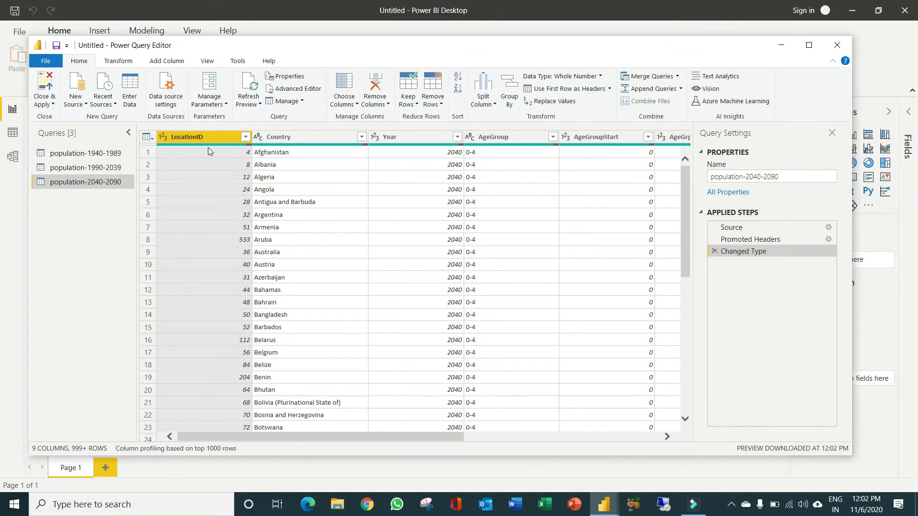
mouse_move(250, 147)
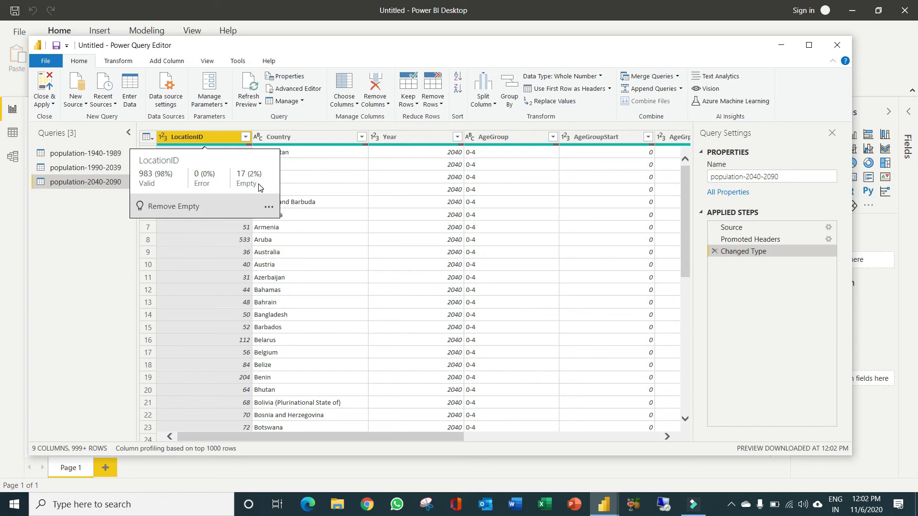
left_click(101, 154)
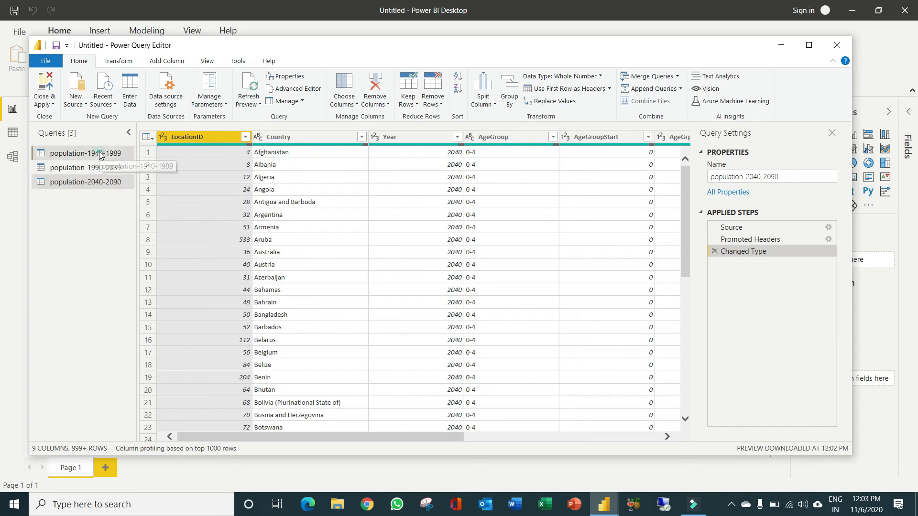